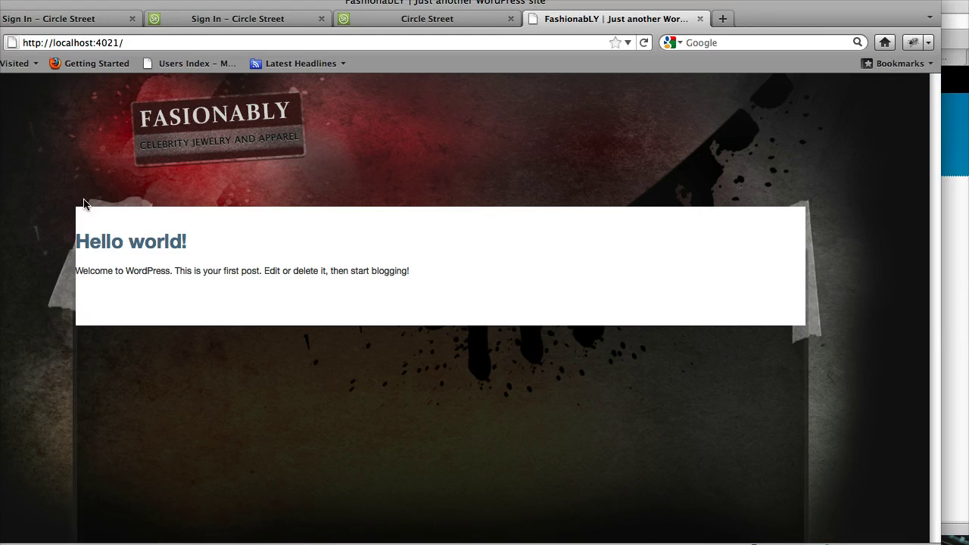
- Open the Hello world! post, then bring the homepage.psd mockup in Photoshop to the front
left_click(189, 259)
key("super+Tab")
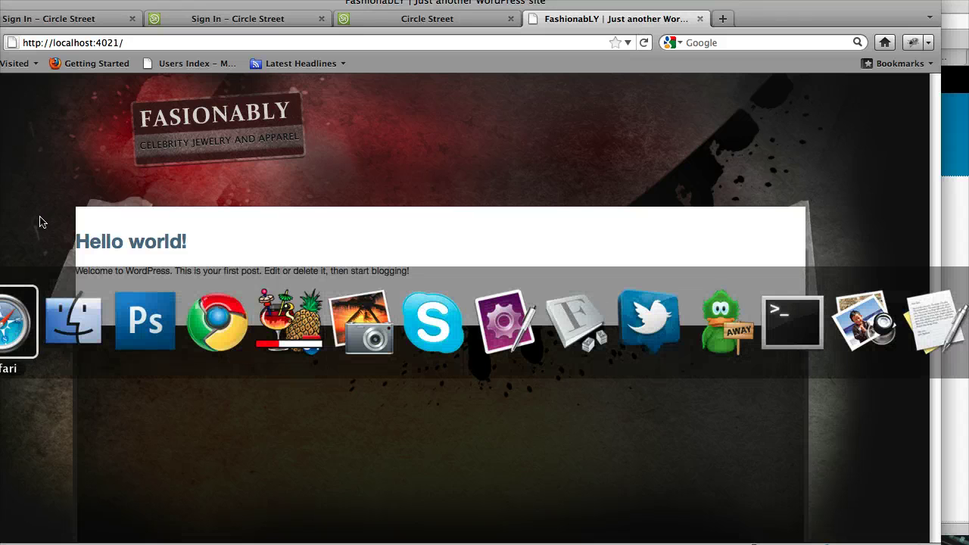
key("super+shift+Tab")
key("super+shift+Tab")
key("super+shift+Tab")
key("super+shift+Tab")
key("super+shift+Tab")
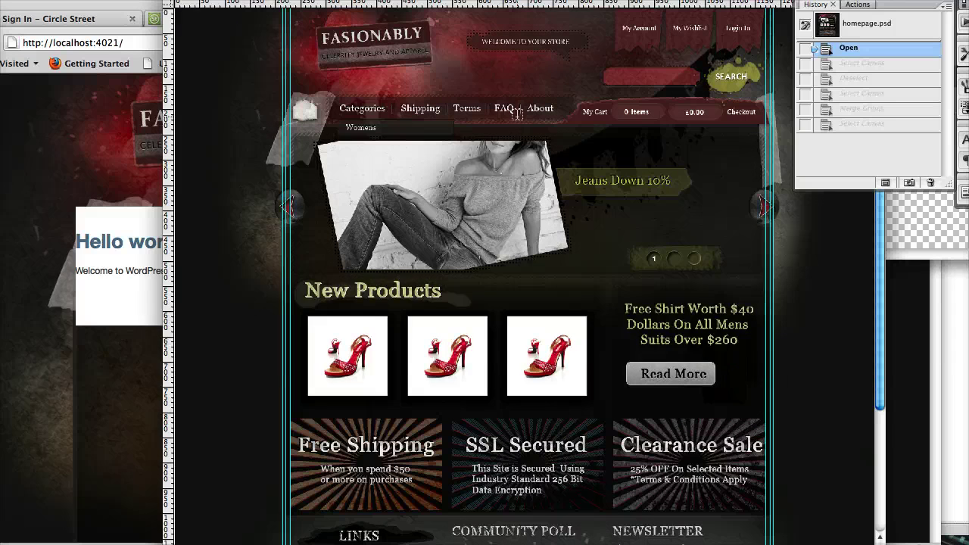
- Back in Chrome, close the Omegle and Gmail tabs
key("super+Tab")
key("super+Tab")
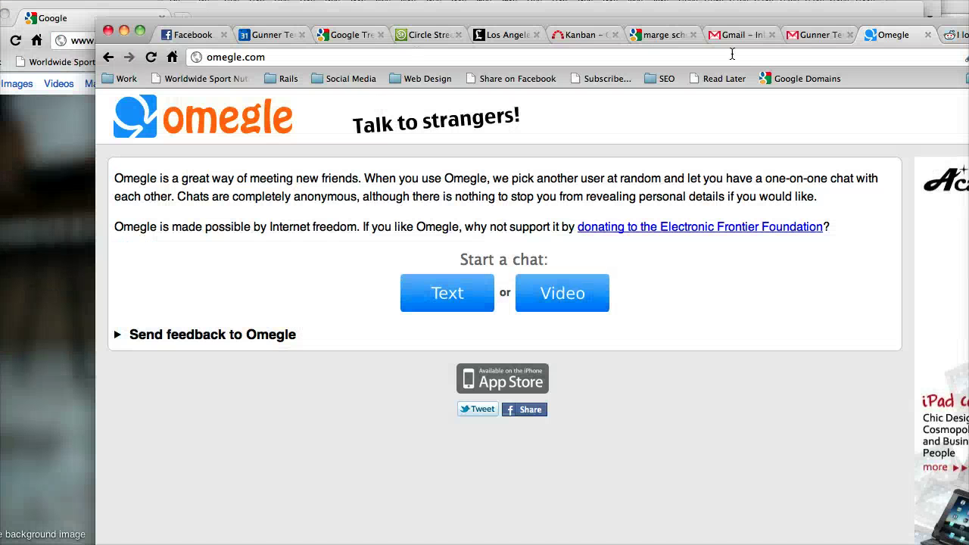
key("super+w")
left_click(805, 41)
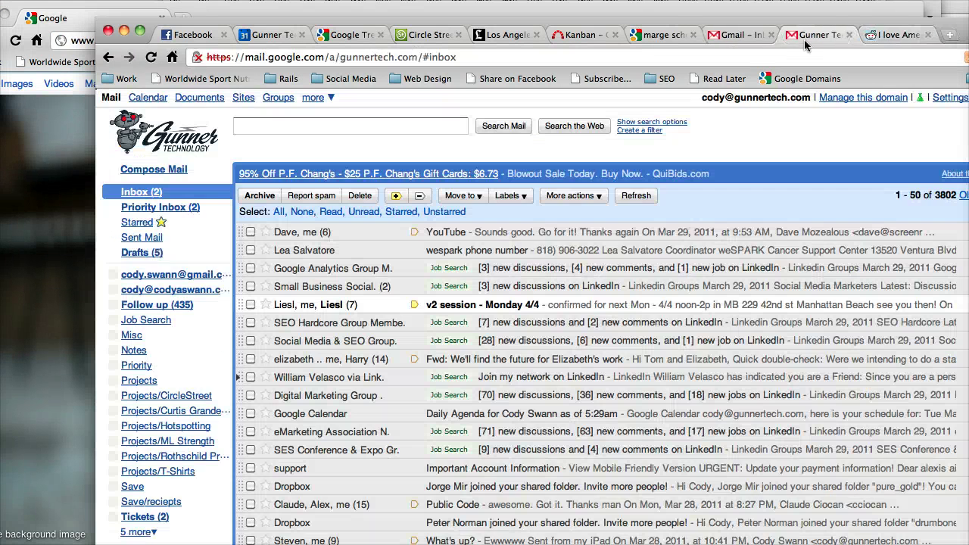
key("super+w")
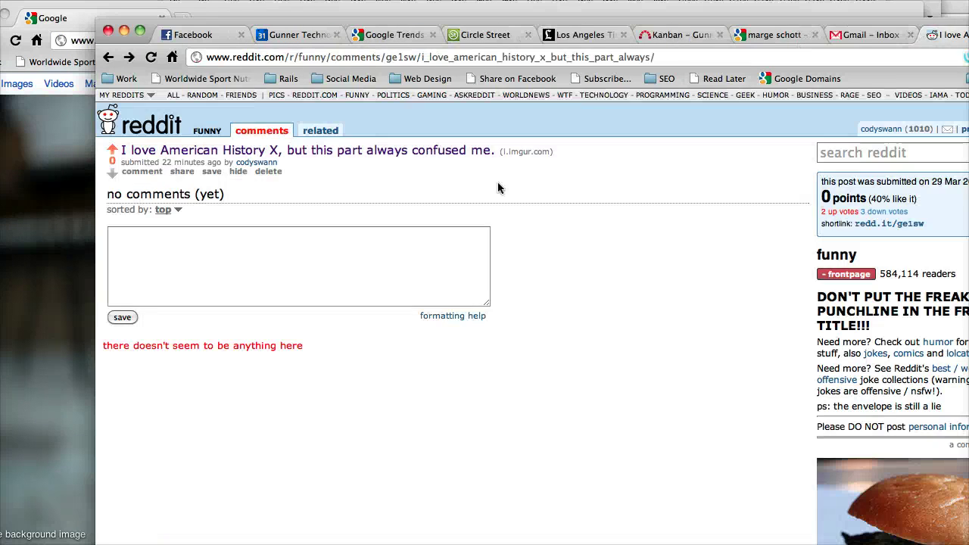
- Load the local WordPress admin at localhost:4021/wp-admin in a new tab
key("super+t")
type("localhost:3000/aut")
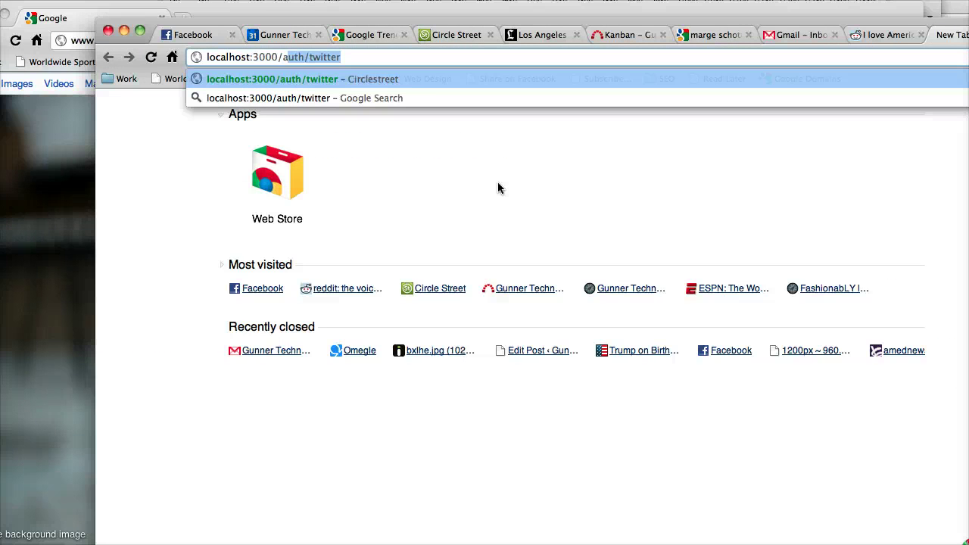
type("40")
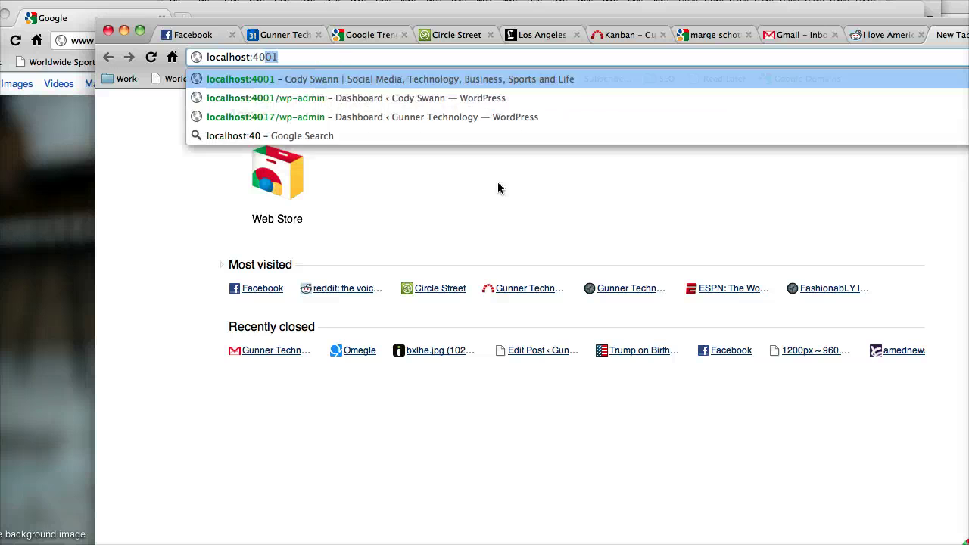
type("21/wp-admin")
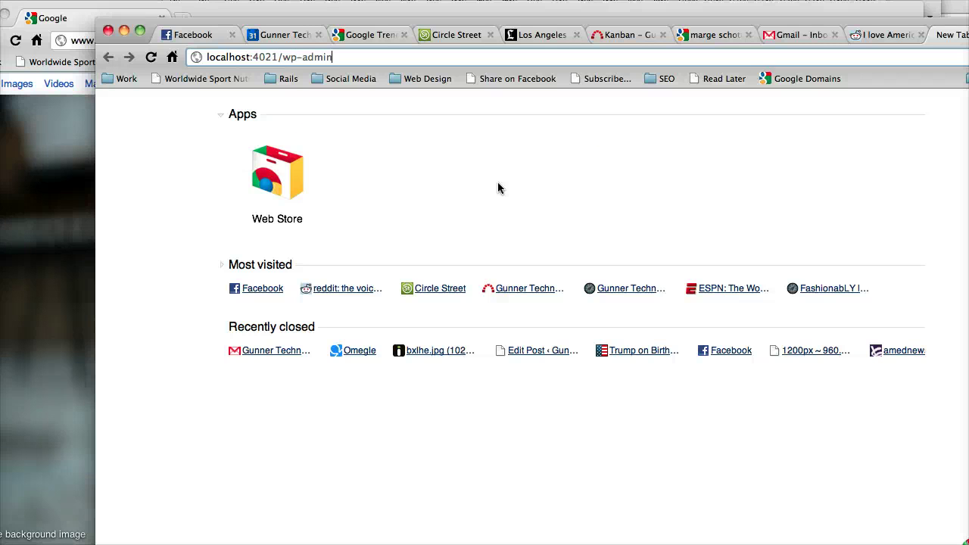
key("Return")
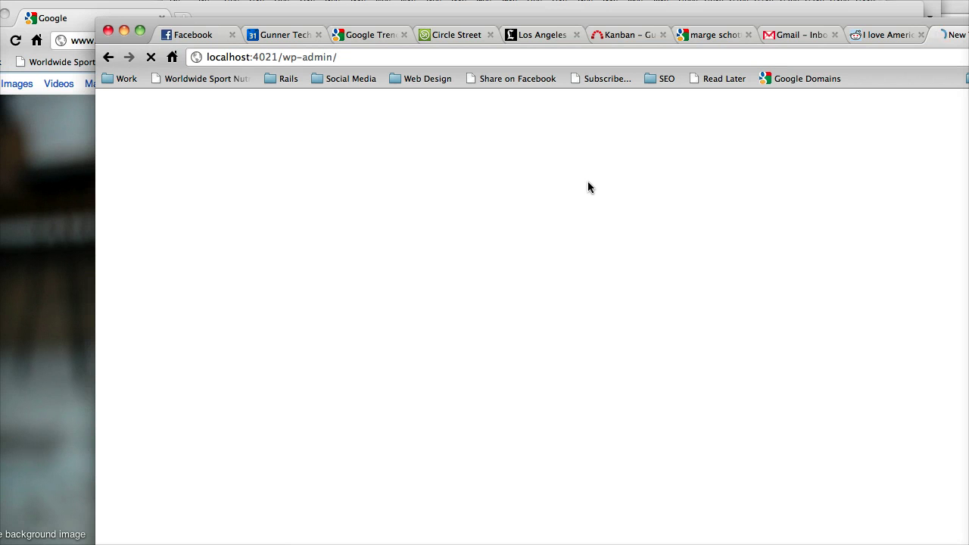
- Maximize the browser window and go to the HBGS Settings Sidebars page
double_click(666, 24)
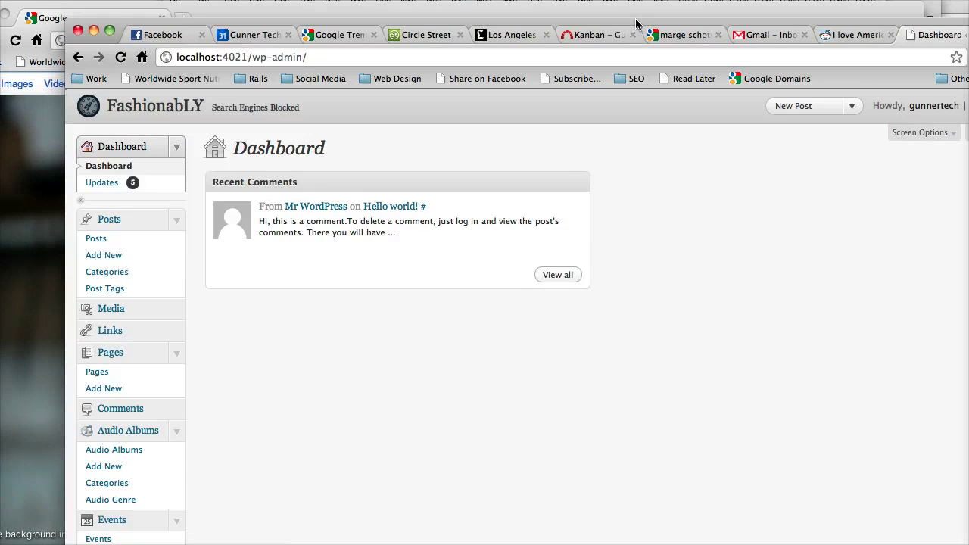
scroll(117, 308, "down", 3)
scroll(117, 309, "down", 10)
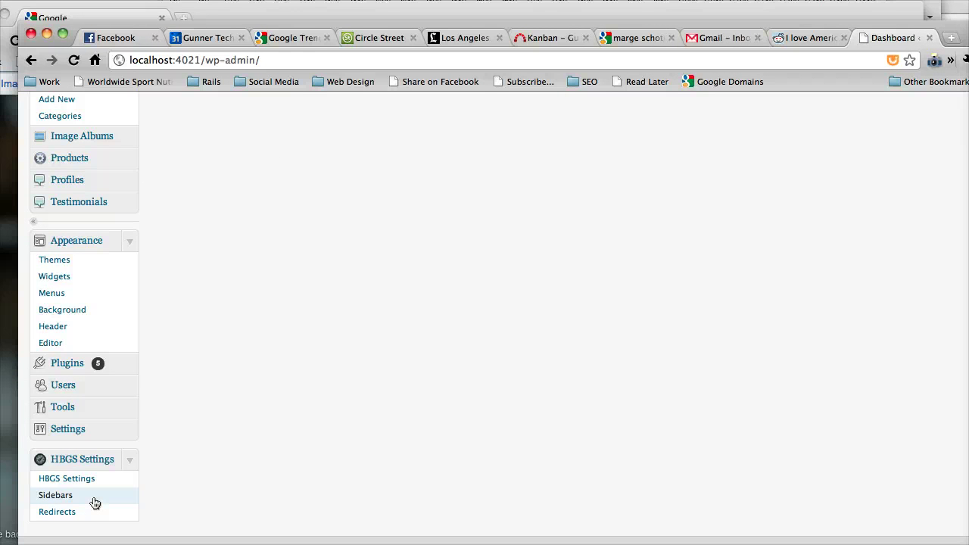
left_click(95, 504)
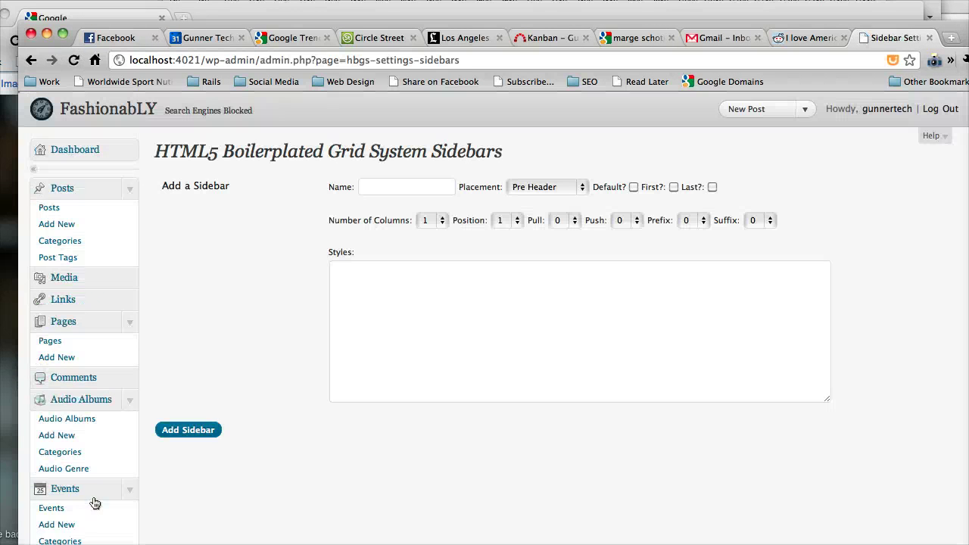
- Go to Appearance > Widgets to confirm no sidebars are defined
scroll(201, 413, "down", 5)
scroll(200, 413, "up", 5)
scroll(200, 413, "down", 1)
scroll(199, 413, "down", 4)
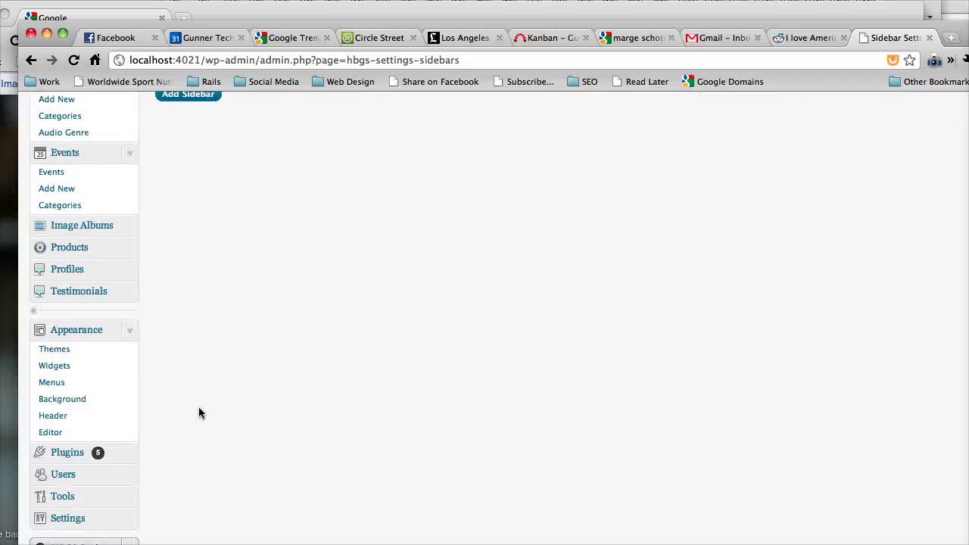
scroll(199, 412, "up", 3)
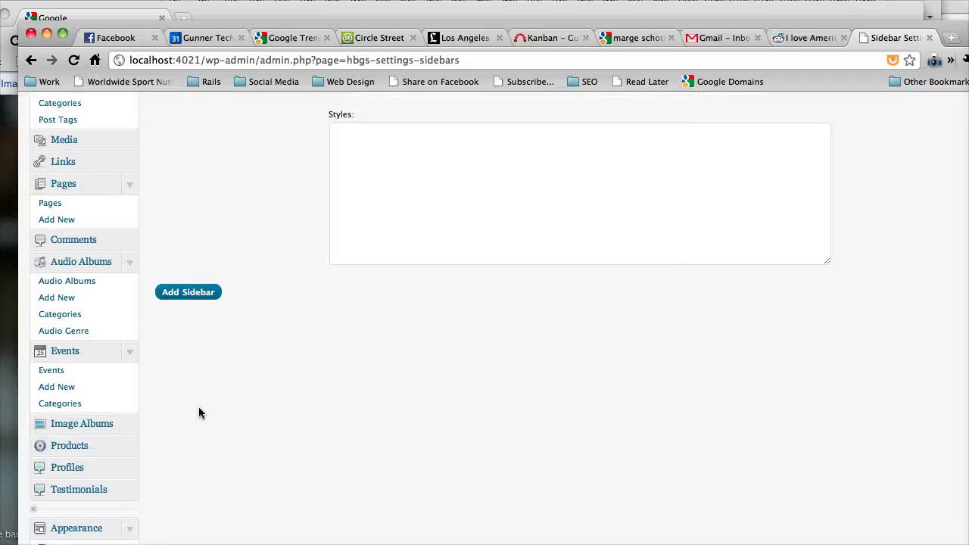
scroll(199, 412, "down", 2)
left_click(67, 424)
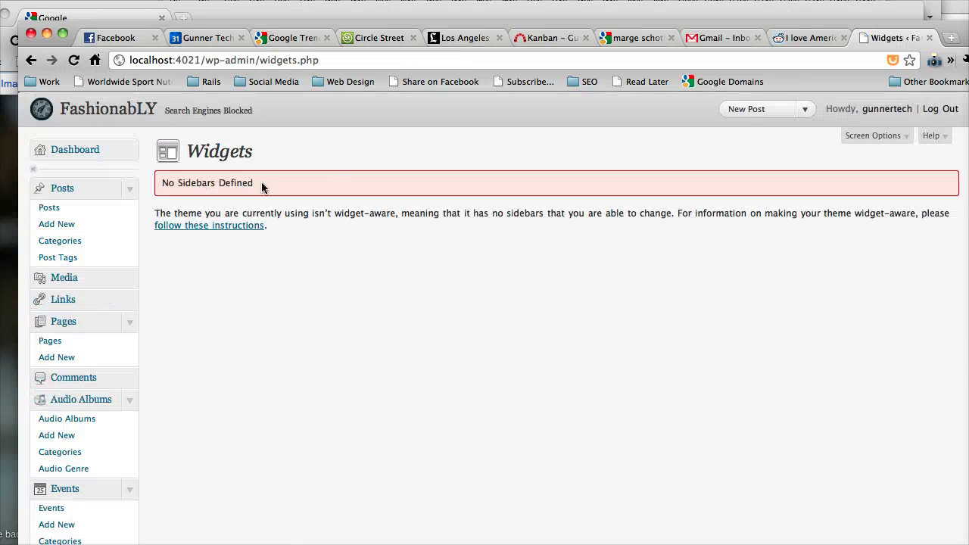
- Go to the HBGS Settings page listing the HTML5 Boilerplated Grid System options
scroll(339, 223, "down", 1)
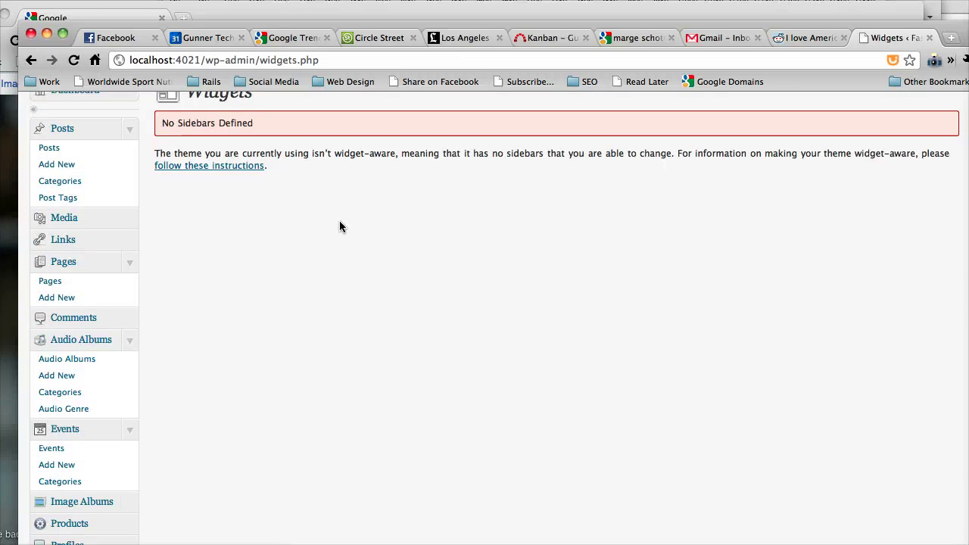
scroll(340, 226, "down", 5)
left_click(84, 479)
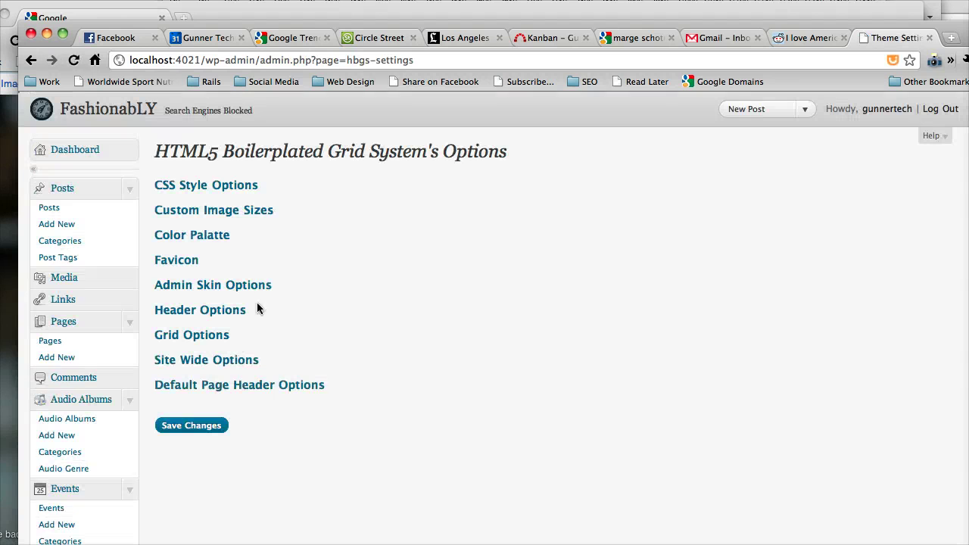
scroll(91, 466, "down", 5)
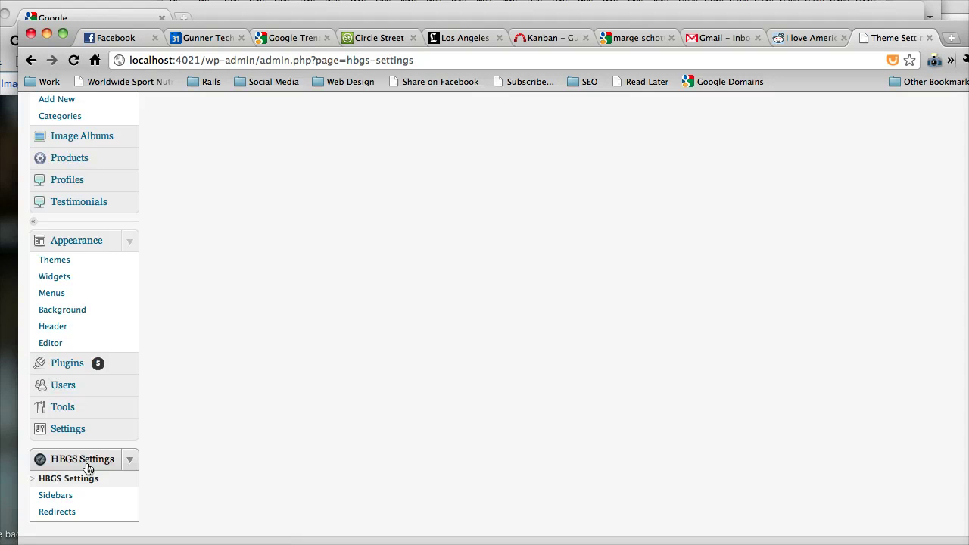
- On the HBGS Sidebars page, set the new sidebar's Placement to Pre Content and tick Default?
left_click(67, 502)
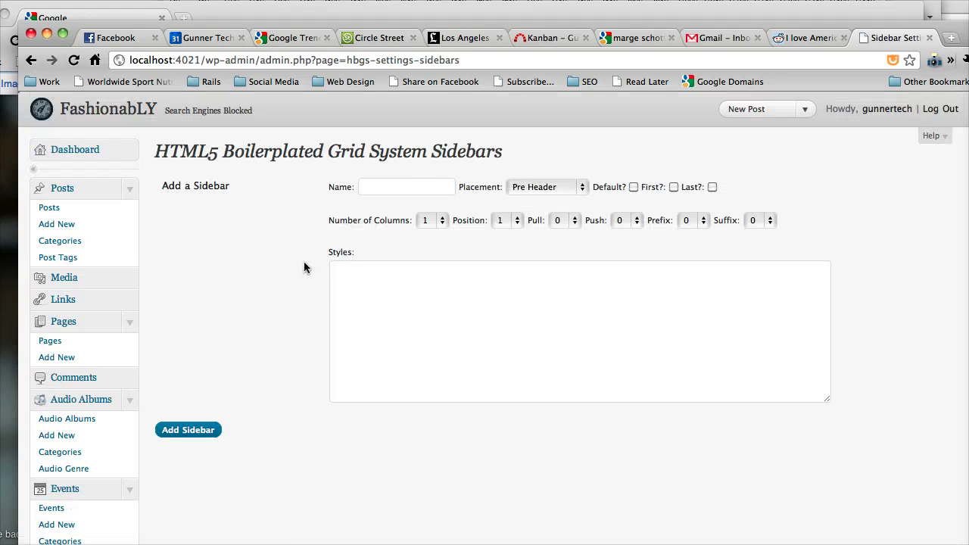
left_click(540, 187)
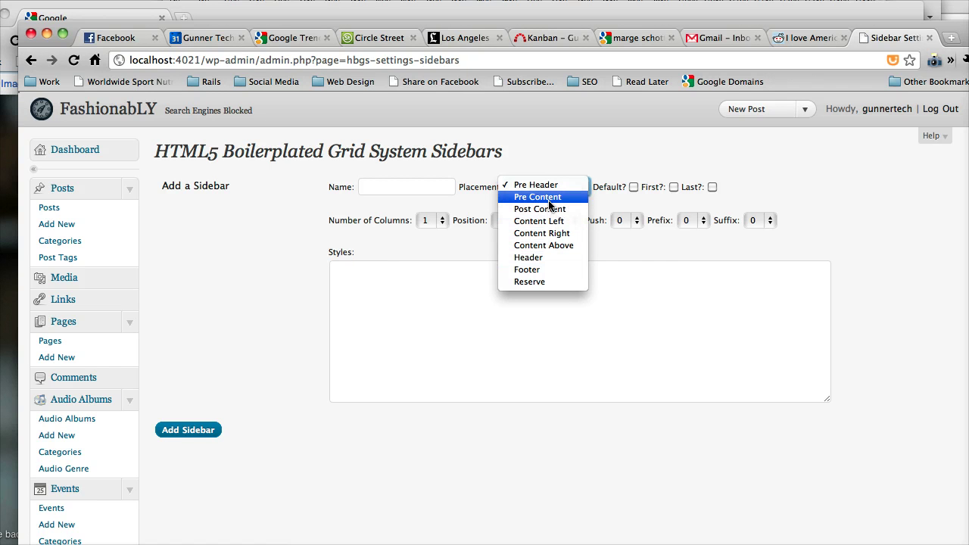
left_click(550, 198)
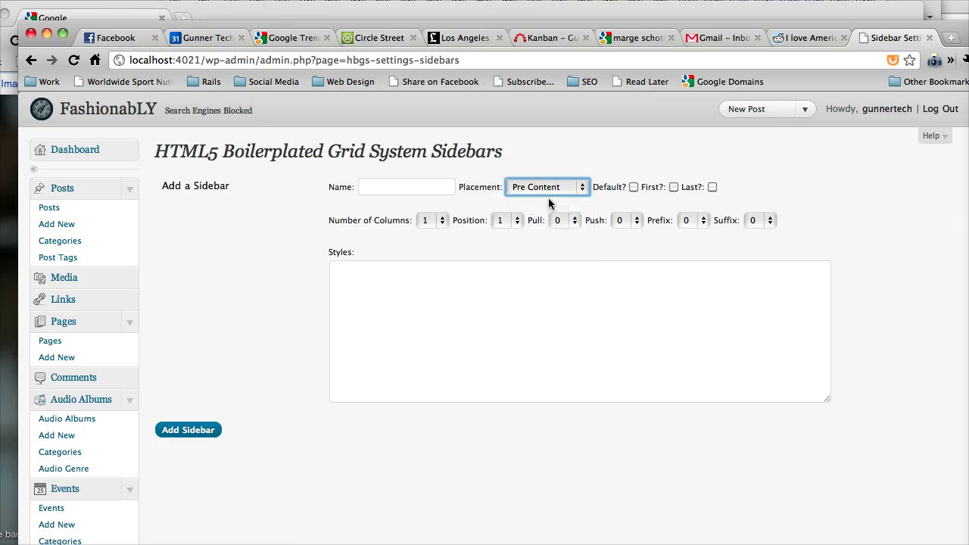
left_click(634, 187)
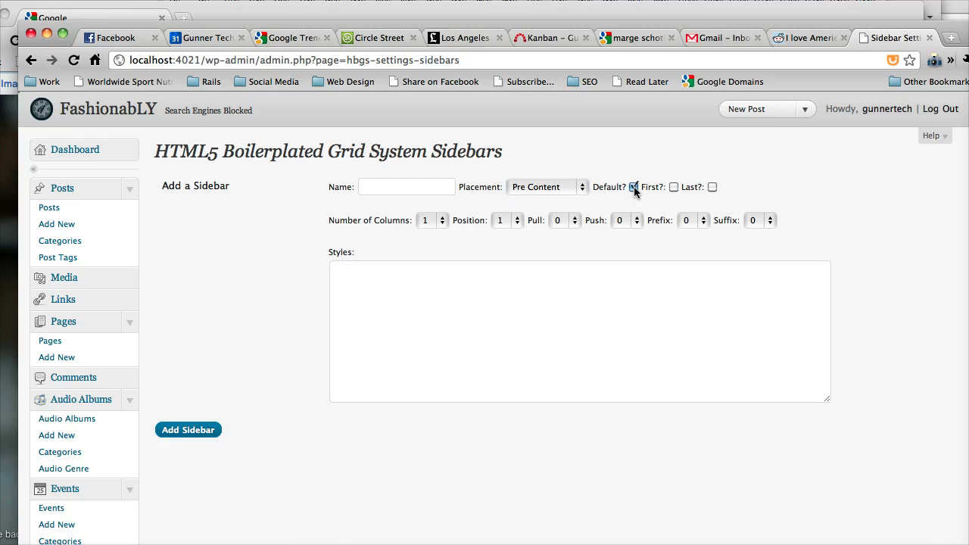
- Tick First and Last and make the sidebar span 24 columns
left_click(674, 187)
left_click(713, 187)
left_click(428, 221)
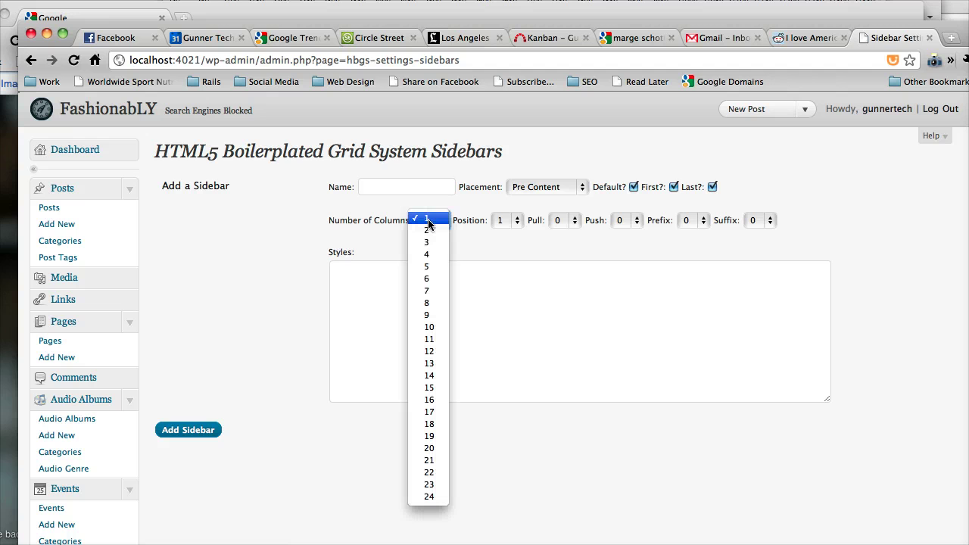
left_click(435, 497)
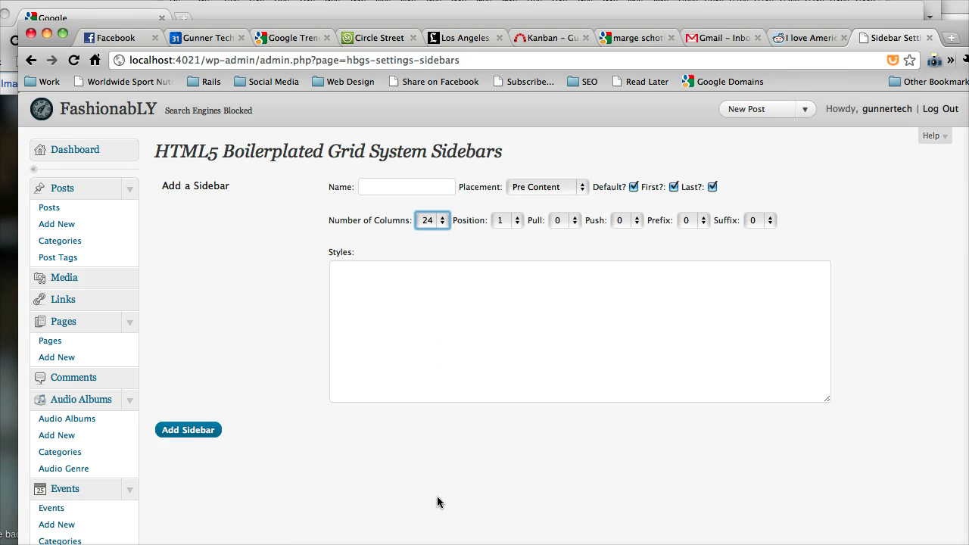
left_click(485, 254)
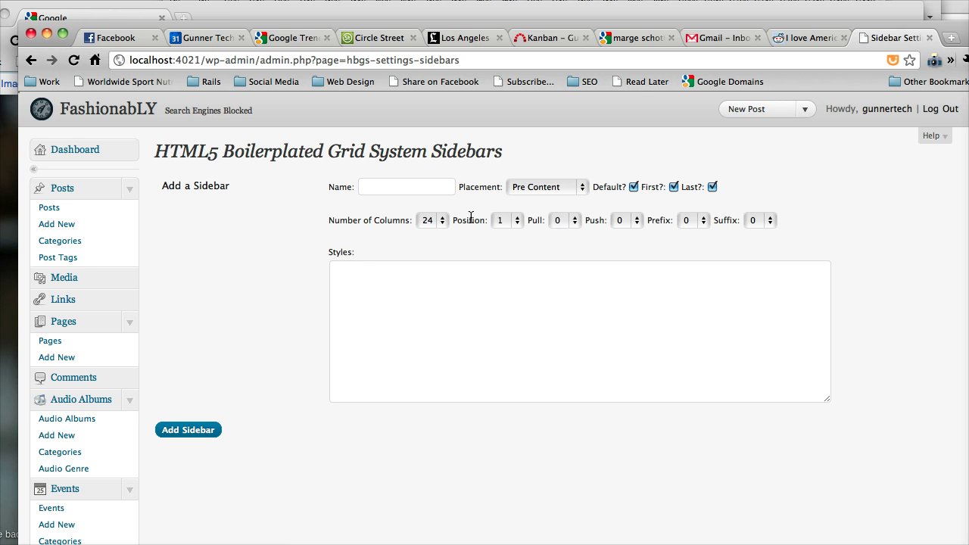
- Name the sidebar 'Default' and create it with Add Sidebar
left_click(415, 194)
type("def")
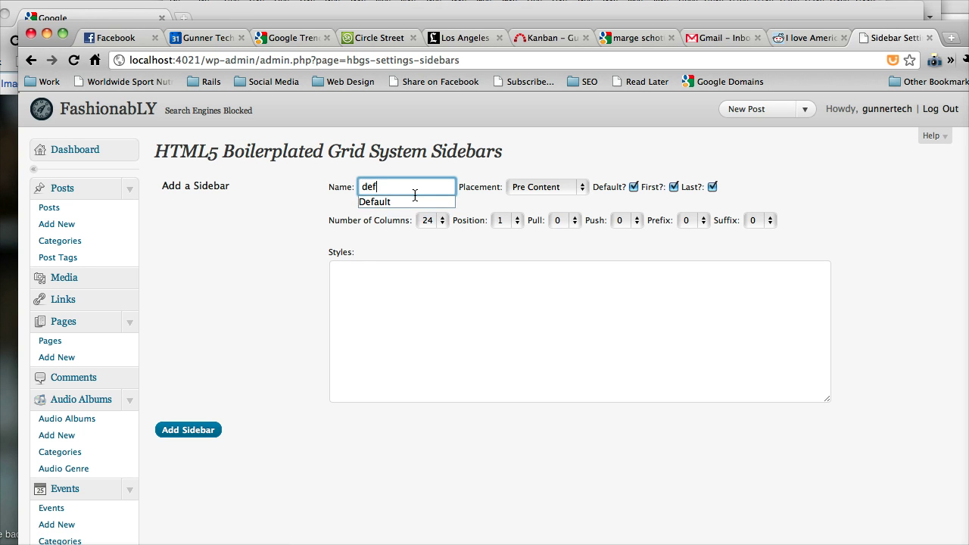
key("BackSpace")
key("BackSpace")
key("BackSpace")
type("Default")
left_click(417, 289)
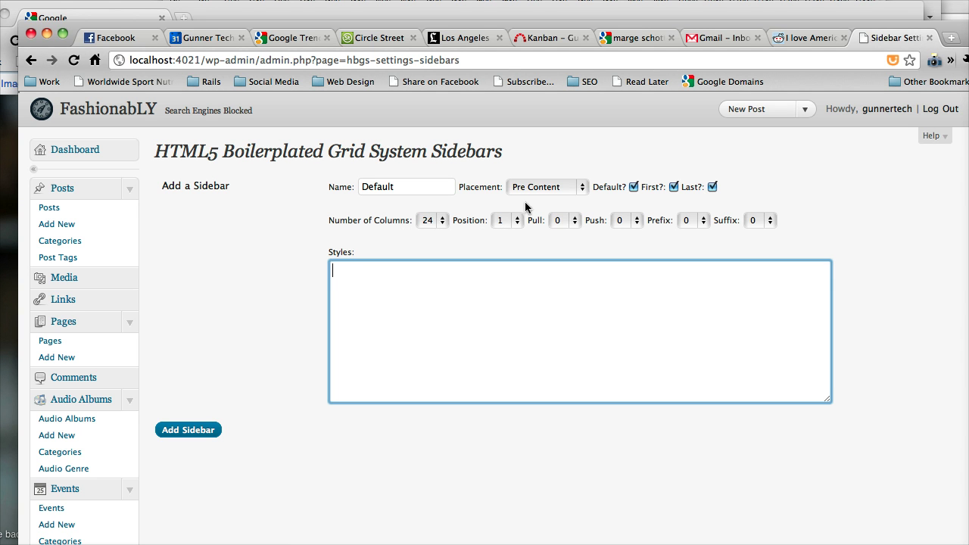
left_click(194, 435)
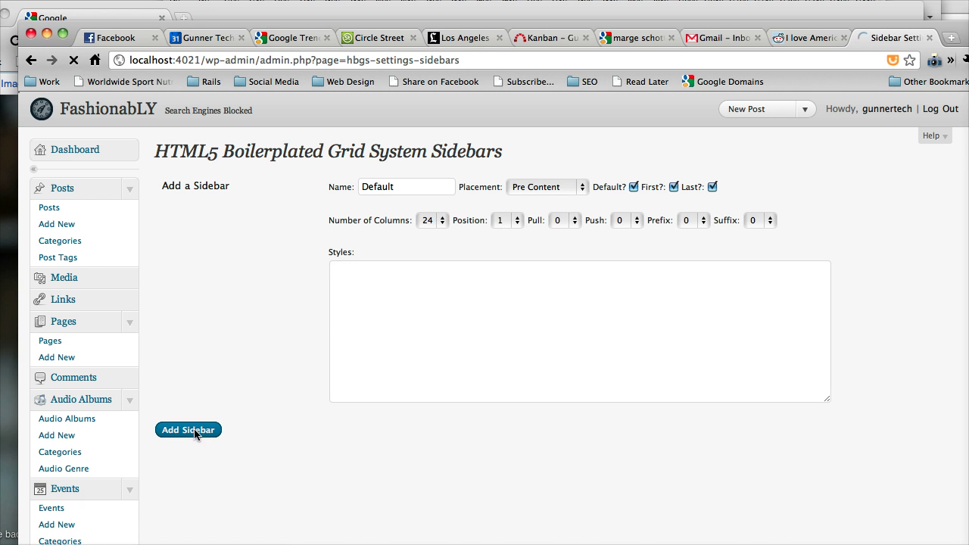
scroll(212, 377, "down", 1)
scroll(213, 377, "down", 10)
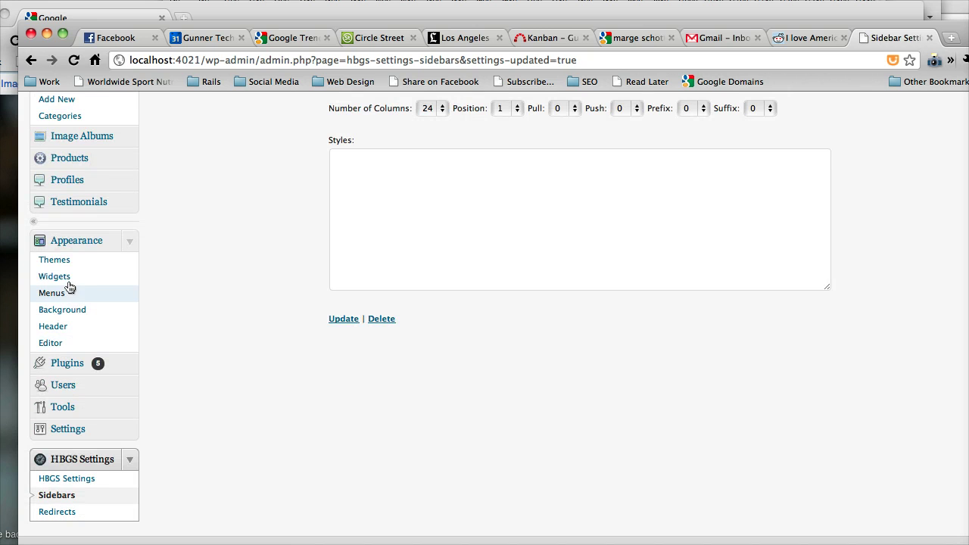
- On Appearance > Widgets, drag the Navigation widget into the Pre Content Default sidebar
left_click(69, 284)
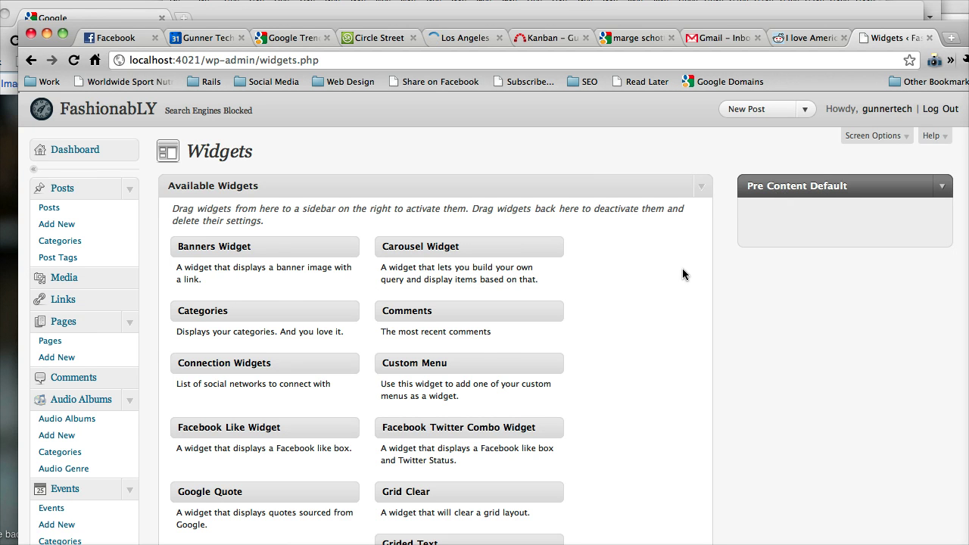
scroll(683, 274, "down", 5)
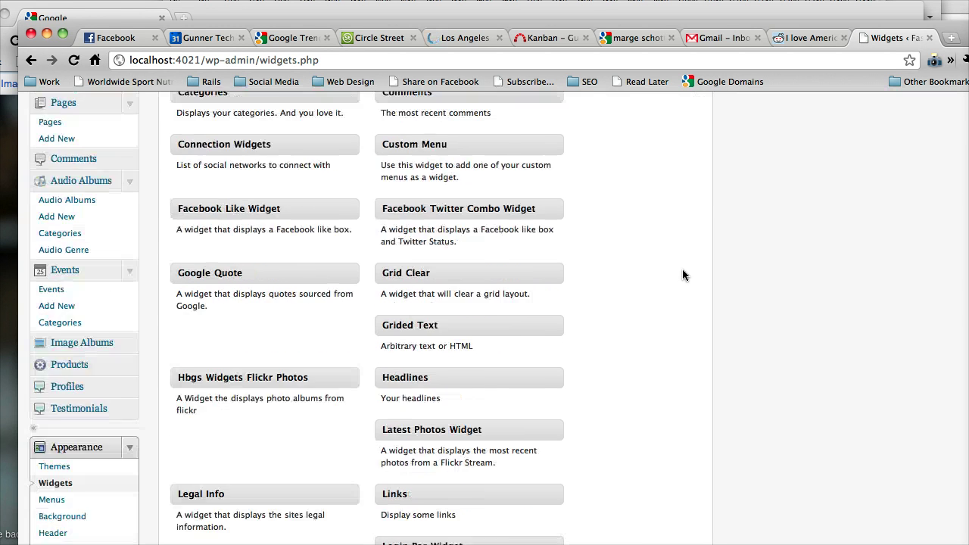
scroll(683, 275, "down", 7)
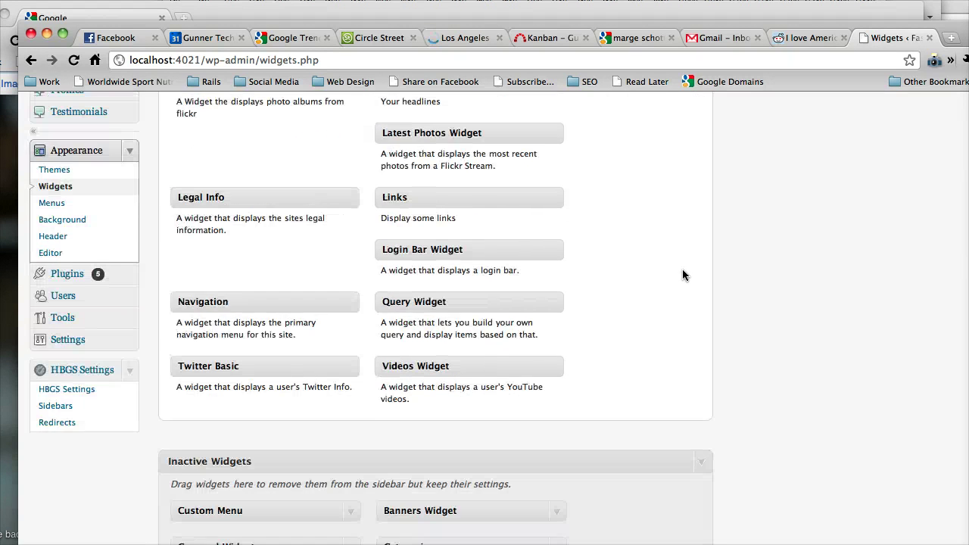
scroll(682, 275, "up", 10)
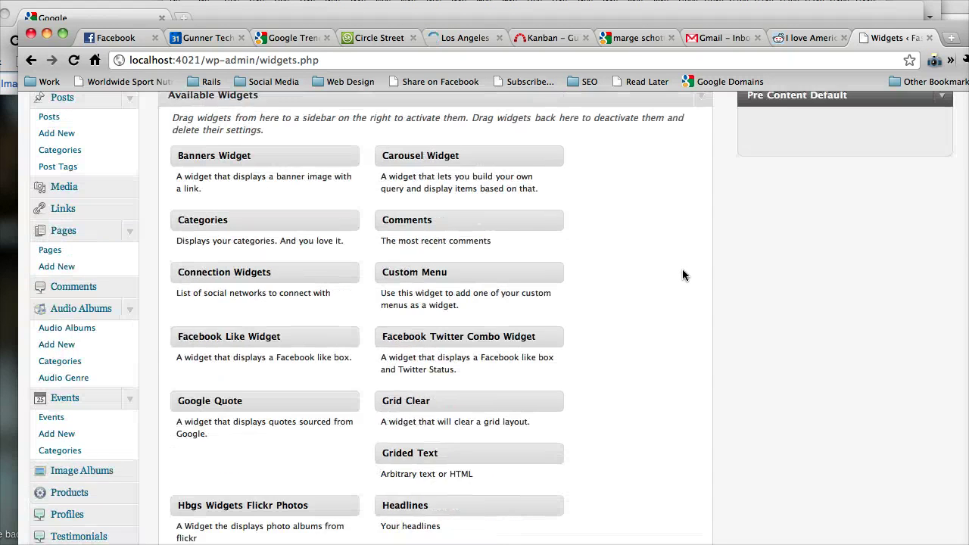
scroll(683, 275, "down", 2)
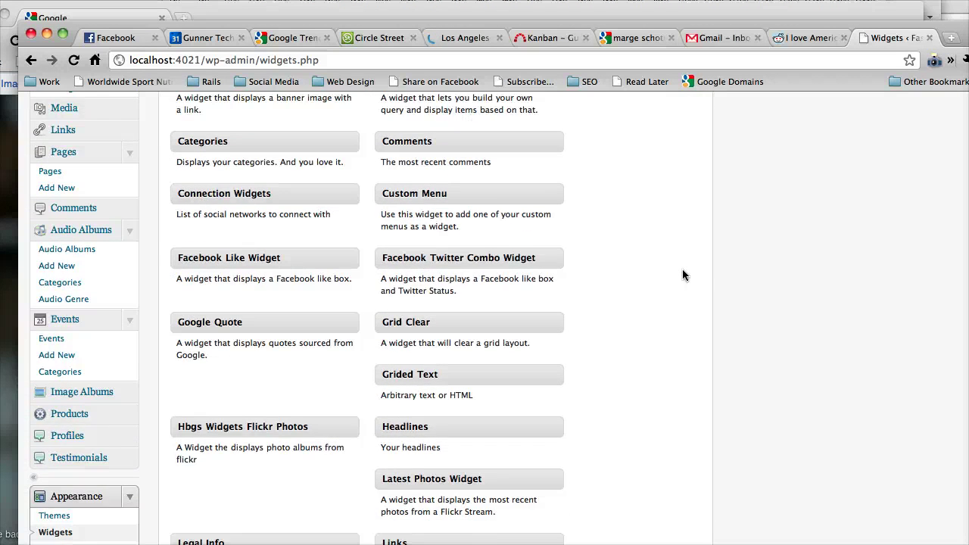
scroll(682, 274, "down", 5)
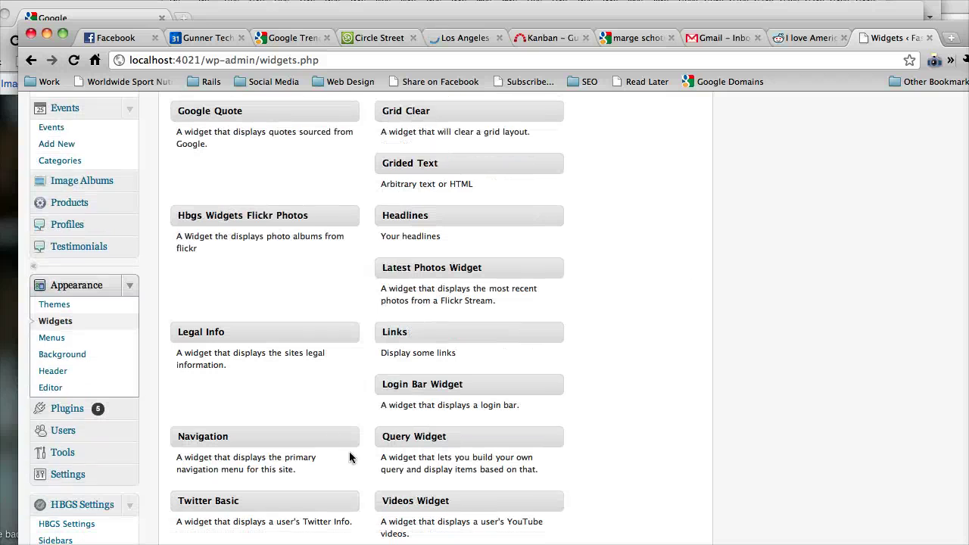
left_click_drag(331, 439, 832, 214)
scroll(790, 266, "up", 4)
- Keep primary as the Navigation widget's nav location
scroll(790, 266, "up", 5)
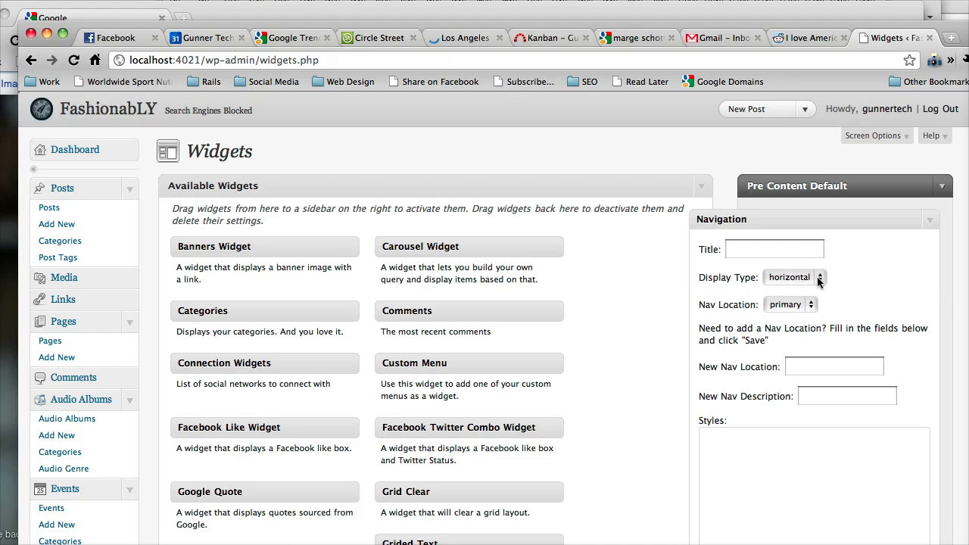
left_click(788, 306)
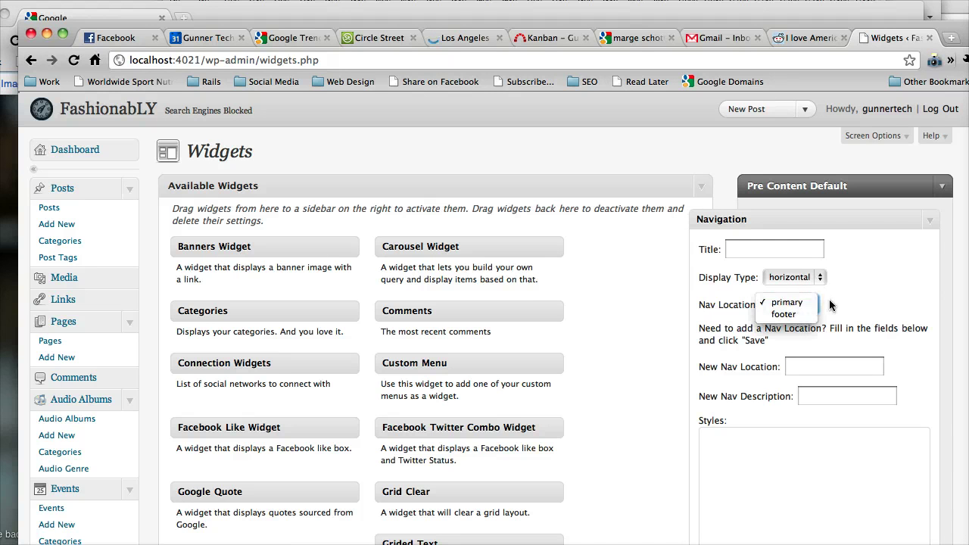
left_click(841, 300)
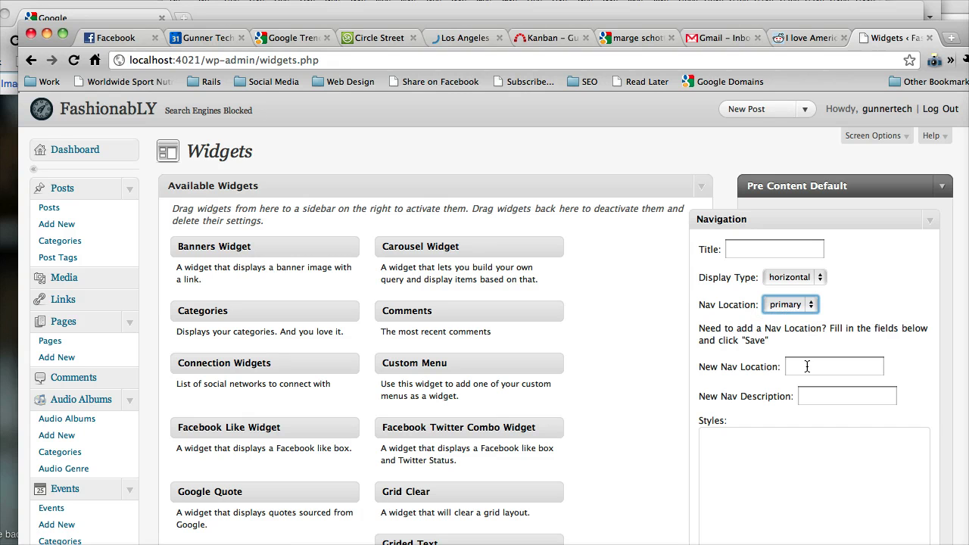
left_click(808, 366)
left_click(819, 404)
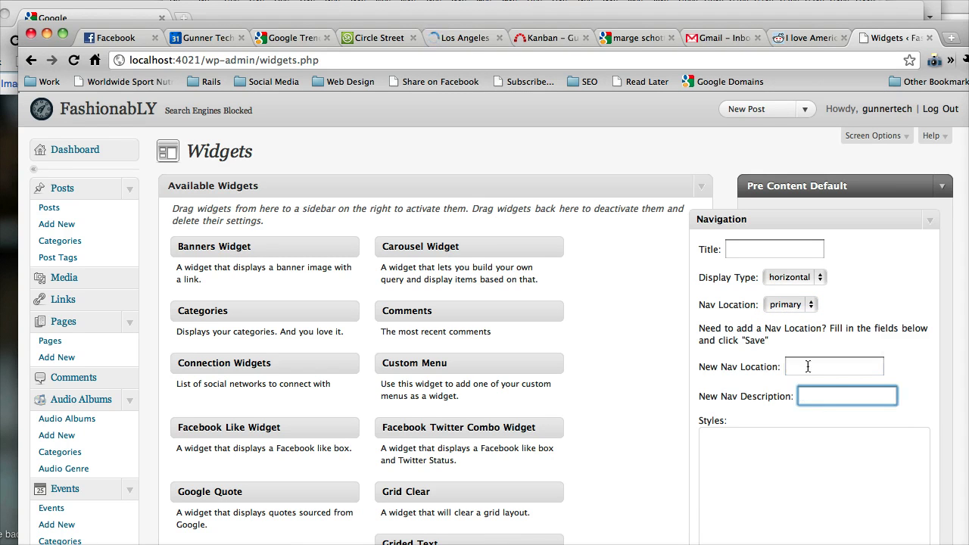
left_click(788, 306)
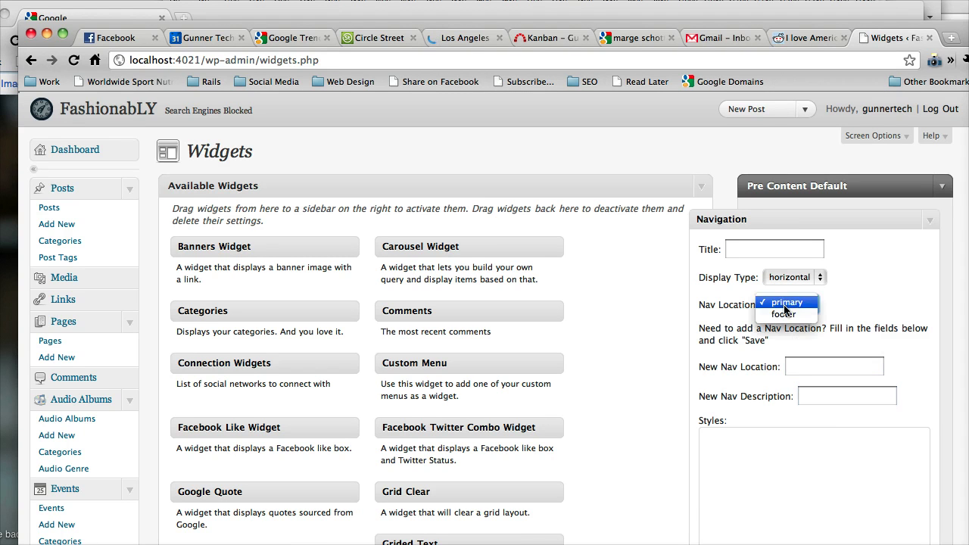
left_click(845, 307)
- Expand and collapse the widget's custom styles, scripts and grid column fields
left_click(786, 458)
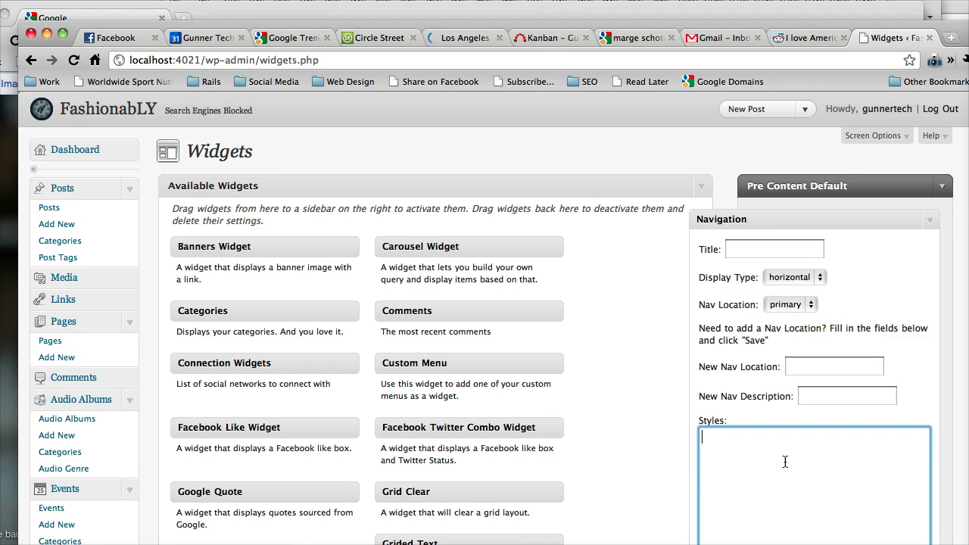
scroll(785, 462, "down", 3)
scroll(789, 447, "down", 1)
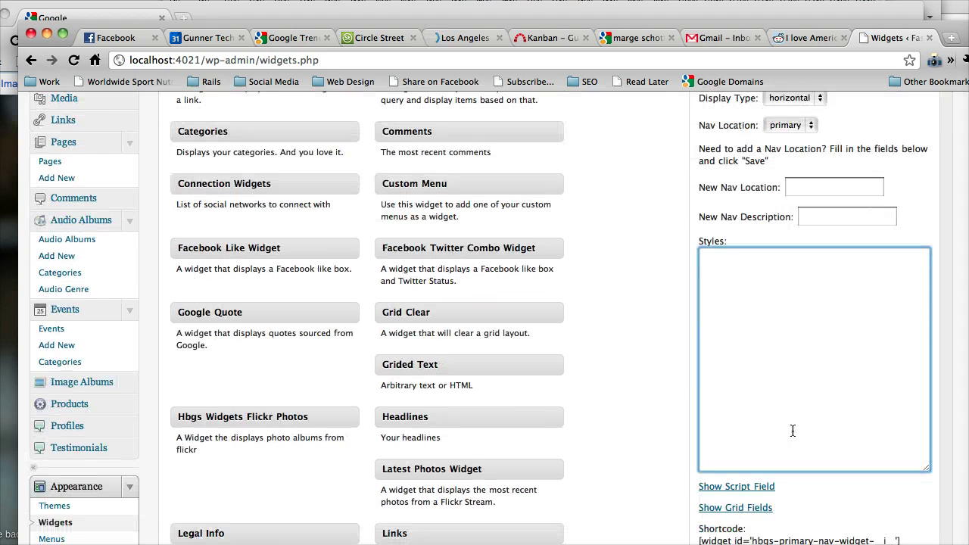
left_click(753, 488)
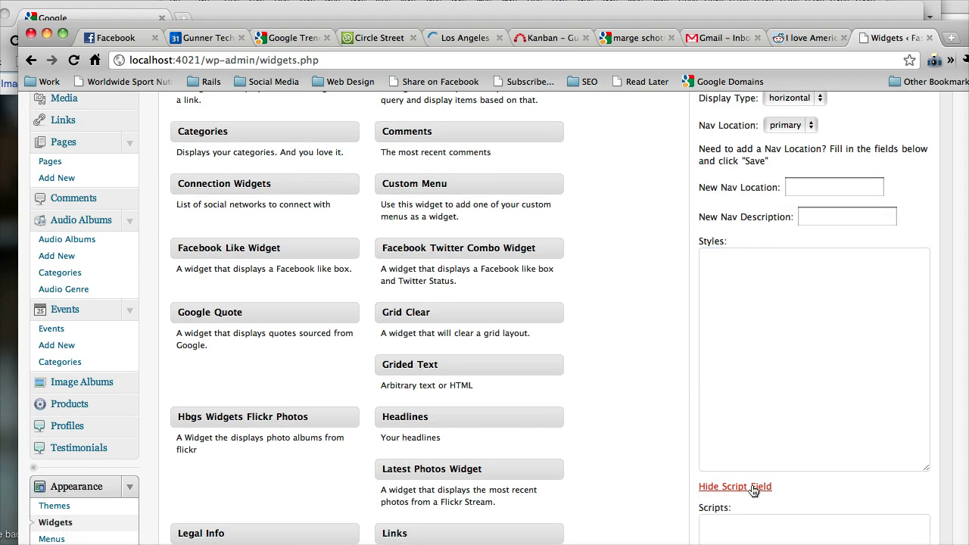
scroll(753, 489, "down", 2)
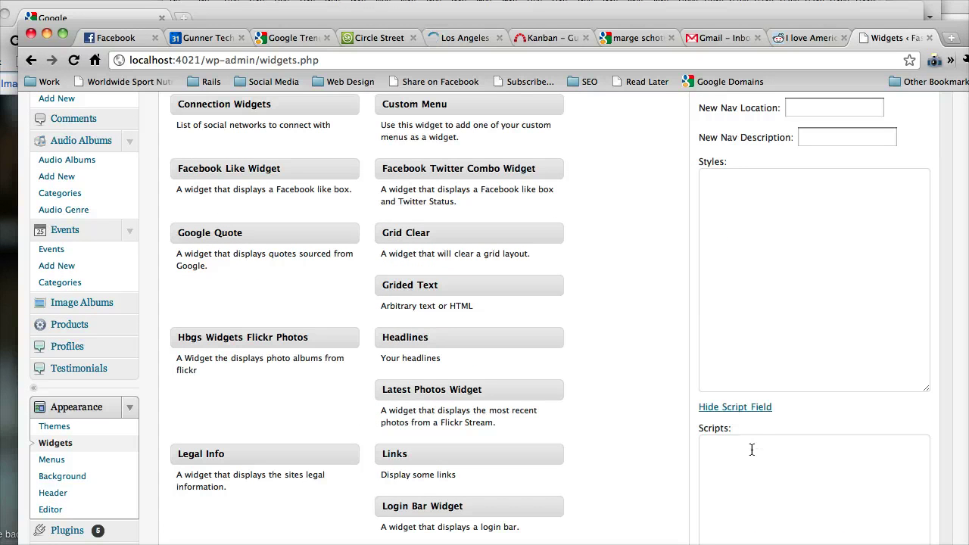
left_click(755, 409)
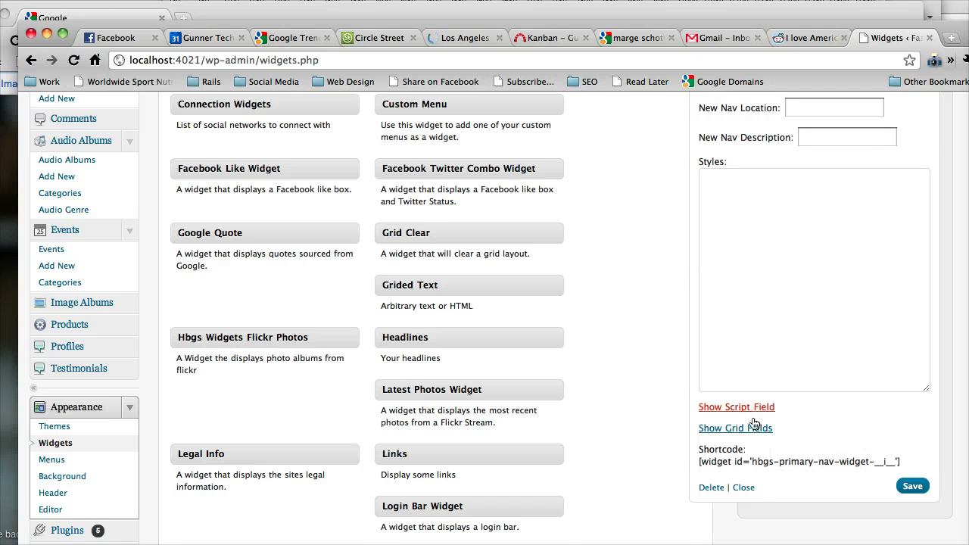
scroll(753, 429, "down", 1)
left_click(754, 425)
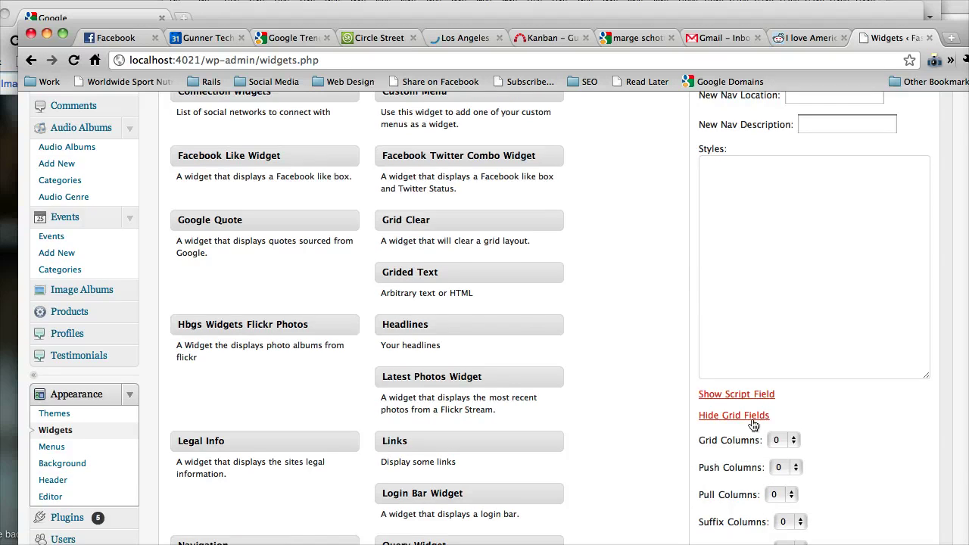
scroll(759, 415, "down", 2)
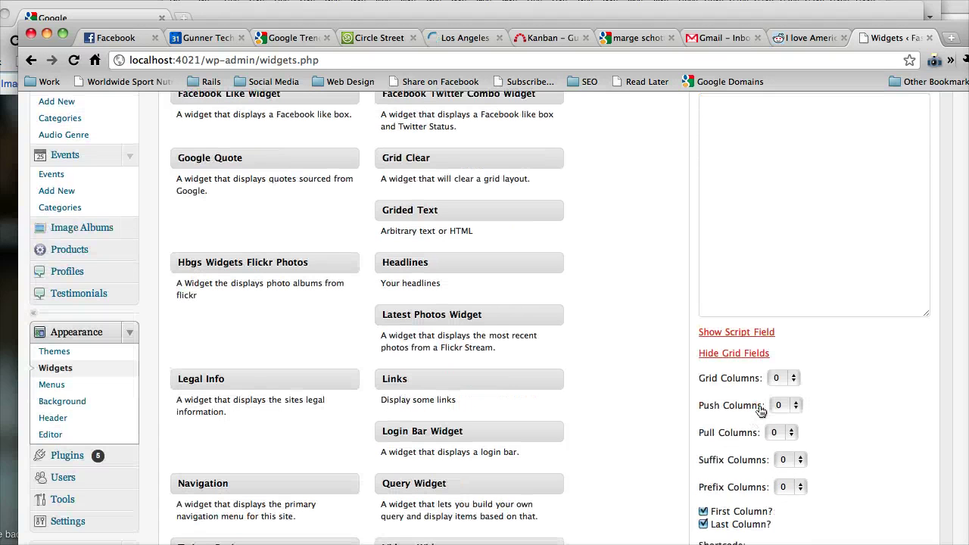
left_click(739, 354)
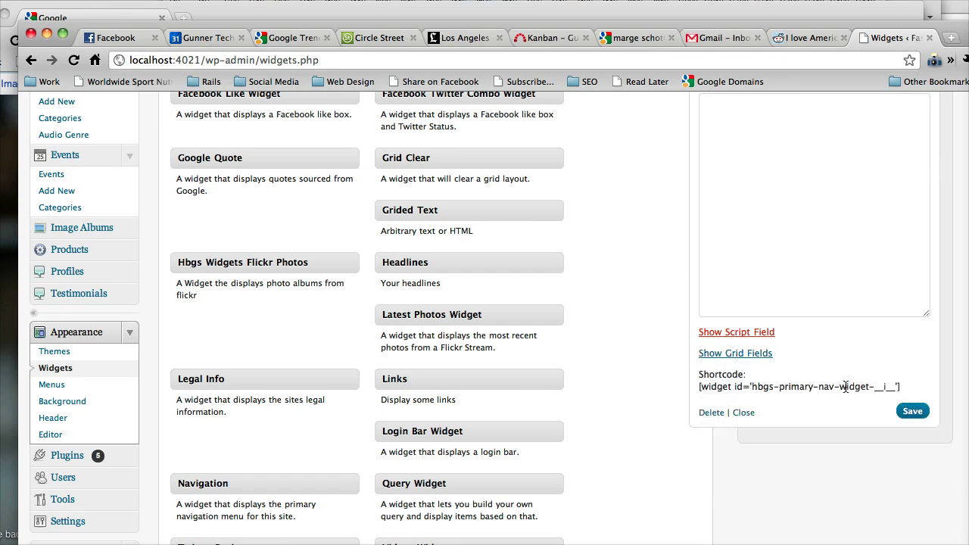
- Save the Navigation widget settings
left_click(914, 411)
scroll(815, 296, "up", 5)
scroll(815, 300, "up", 3)
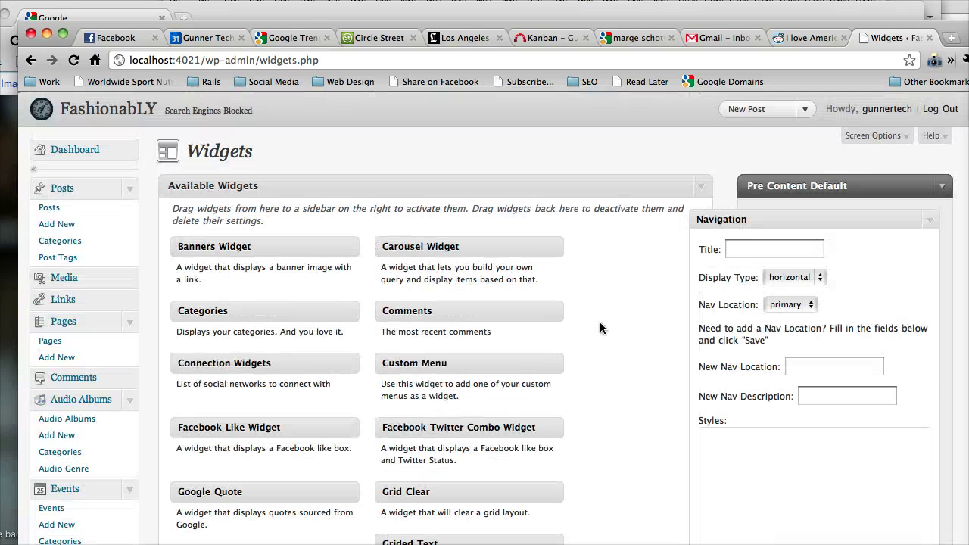
- Reload localhost:4021 in Firefox to show the new Sample Page navigation link
key("super+Tab")
left_click(71, 369)
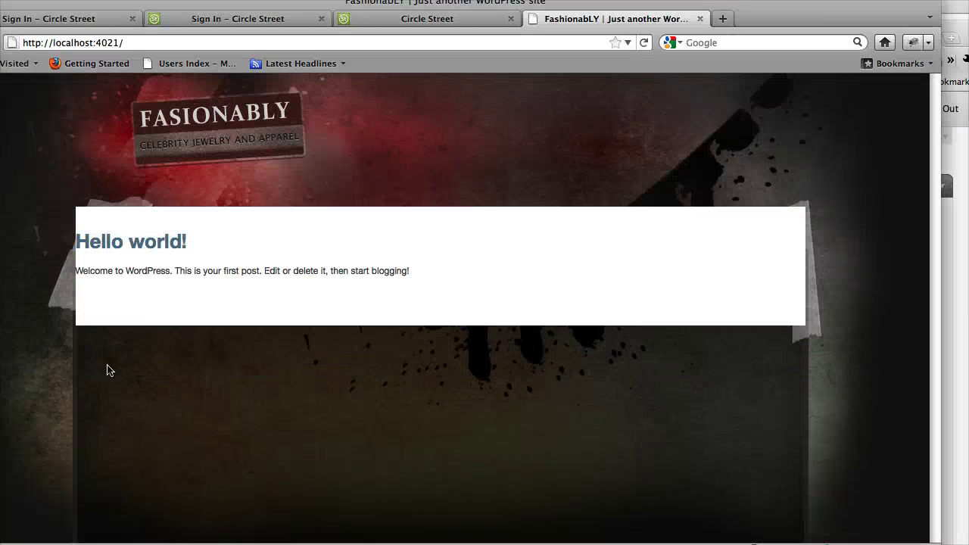
key("super+r")
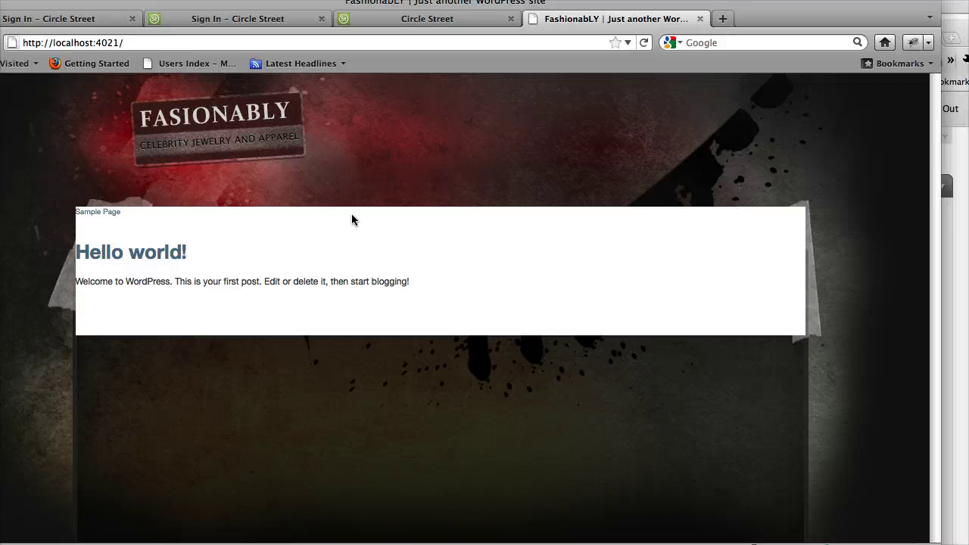
- Inspect the primary-nav markup in Firebug and compare it with the homepage.psd mockup
key("super+shift+c")
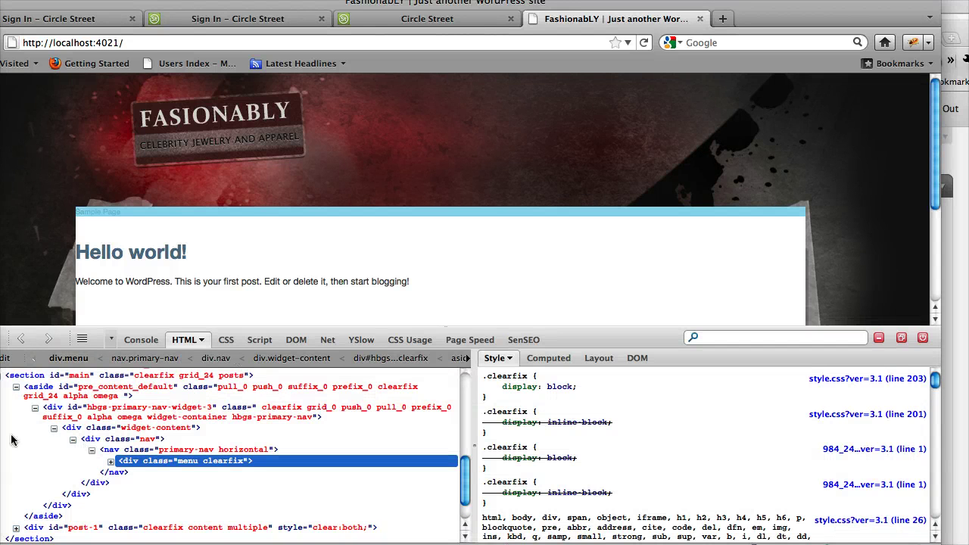
scroll(23, 397, "up", 1)
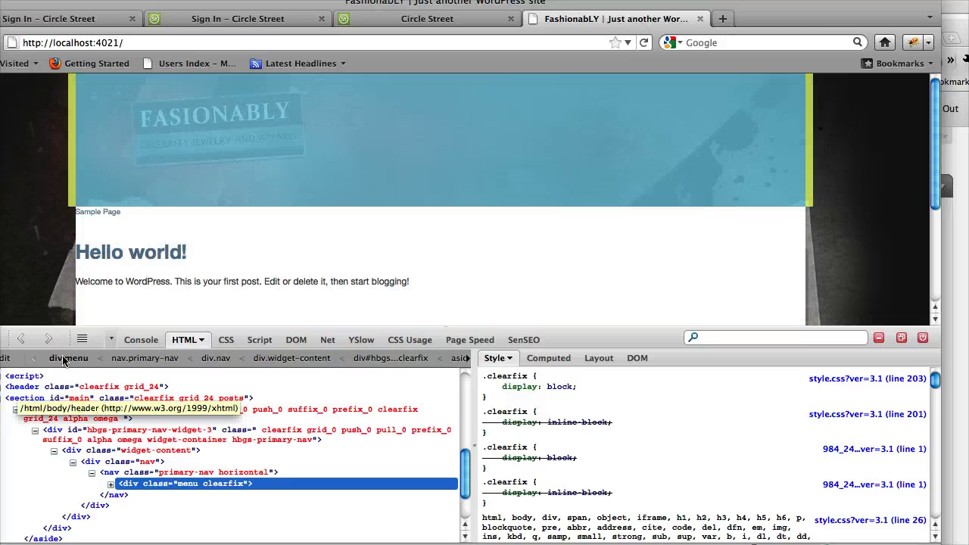
key("super+Tab")
key("super+Tab")
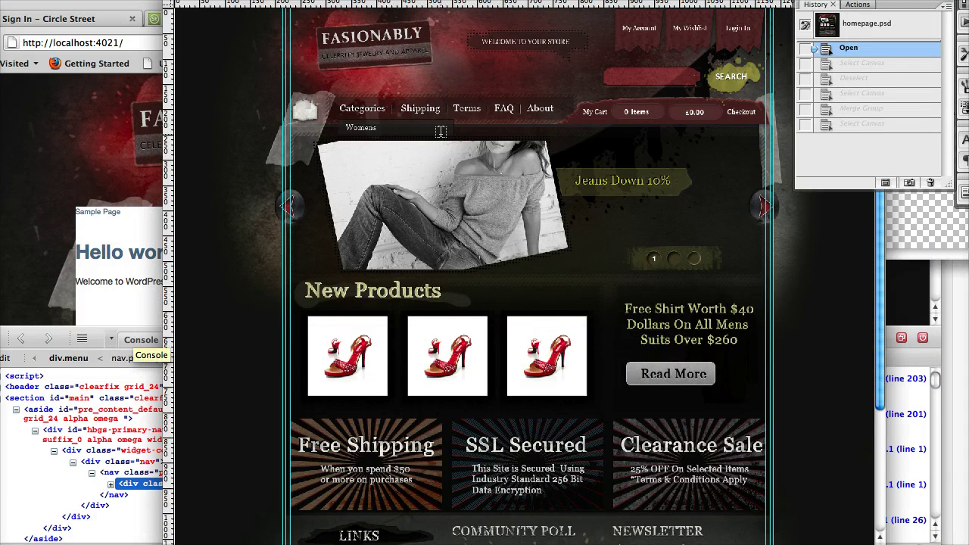
left_click(68, 405)
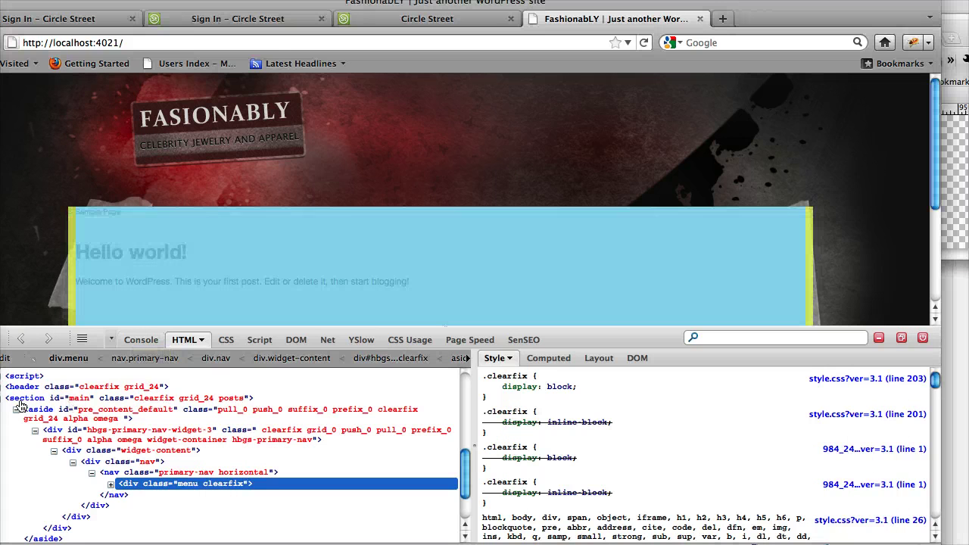